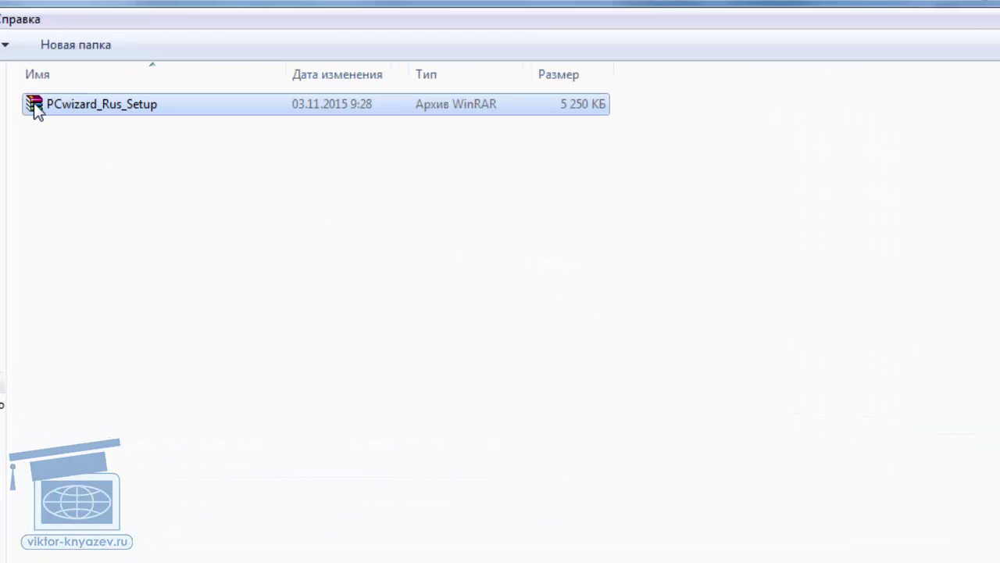
Extract the PCwizard_Rus_Setup archive with WinRAR into a folder of the same name.
right_click(36, 109)
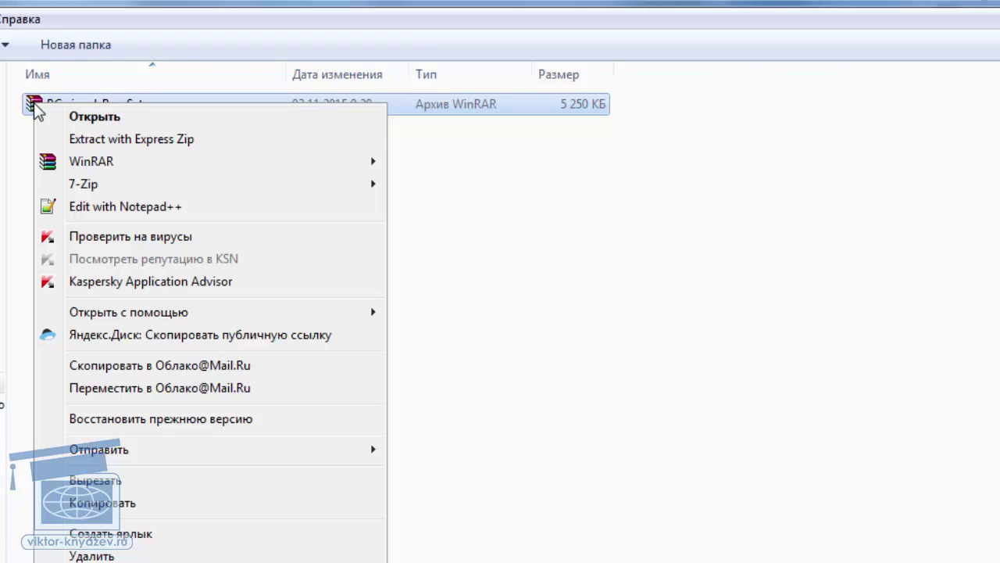
mouse_move(52, 166)
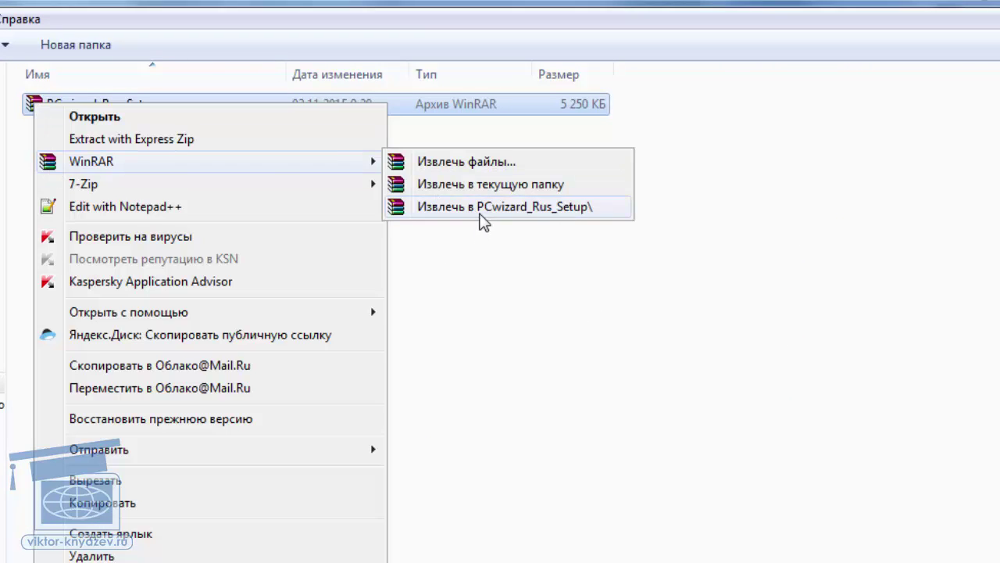
left_click(478, 208)
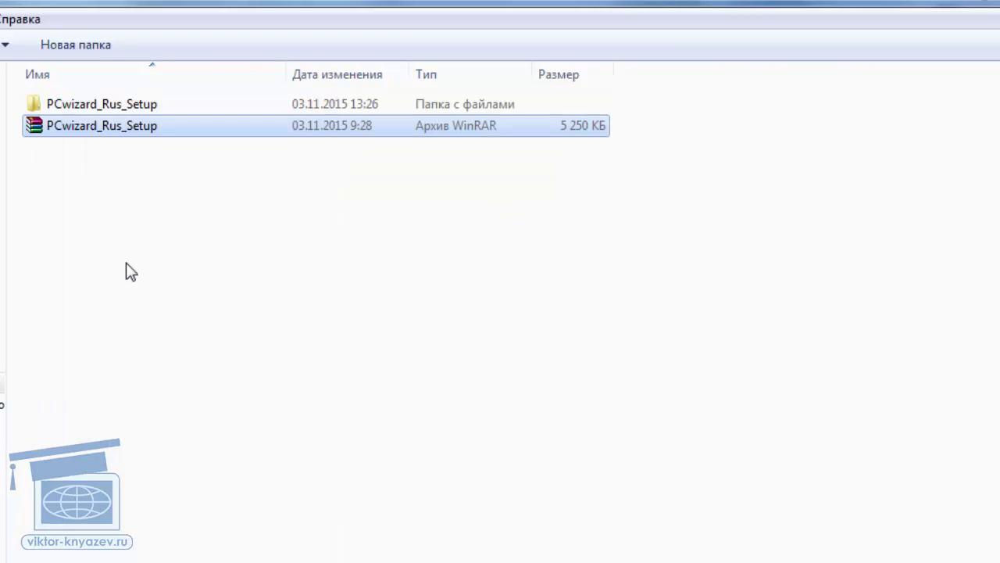
Run the PCwizard_Rus_Setup installer from the extracted folder, using Russian as the setup language.
double_click(34, 104)
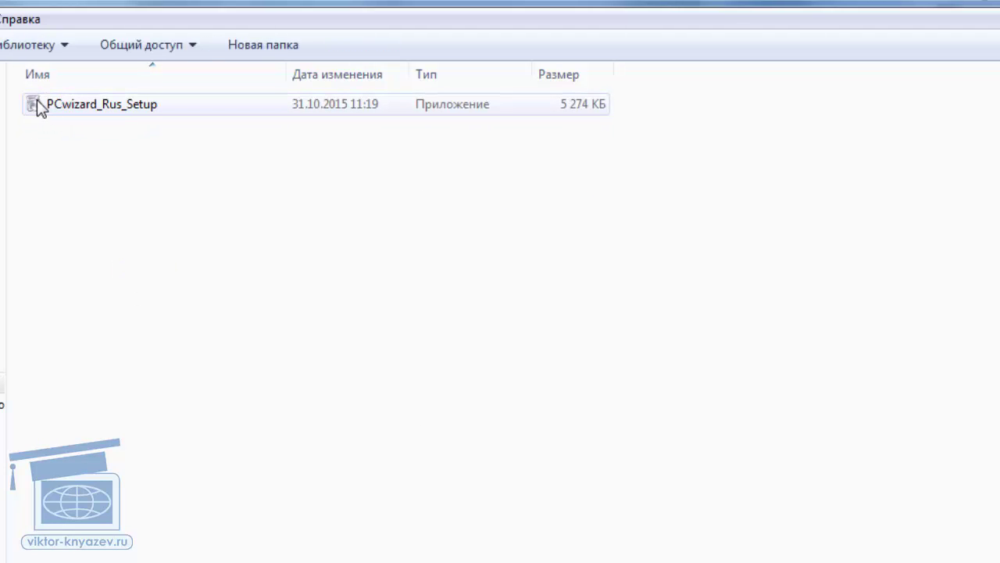
double_click(36, 99)
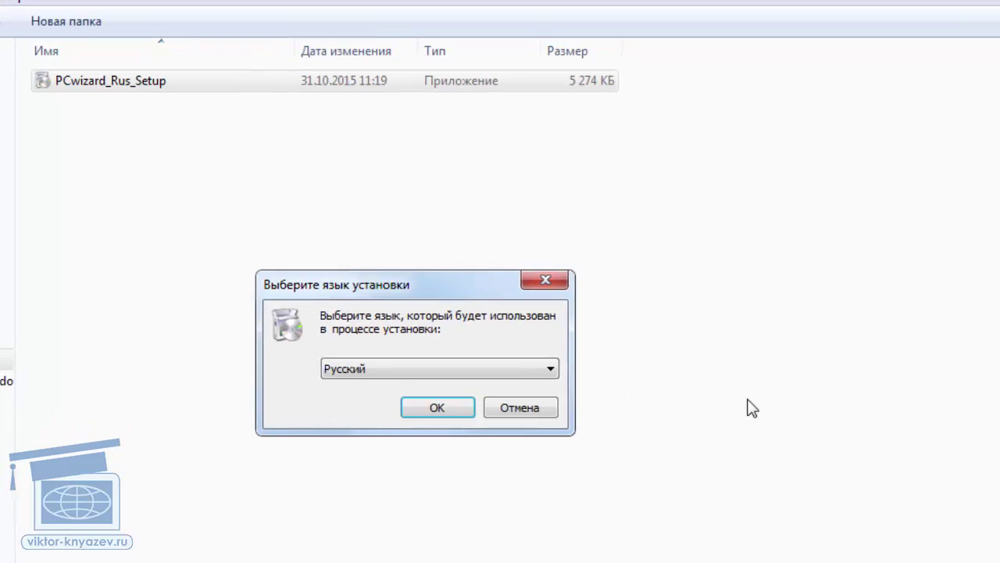
left_click(430, 426)
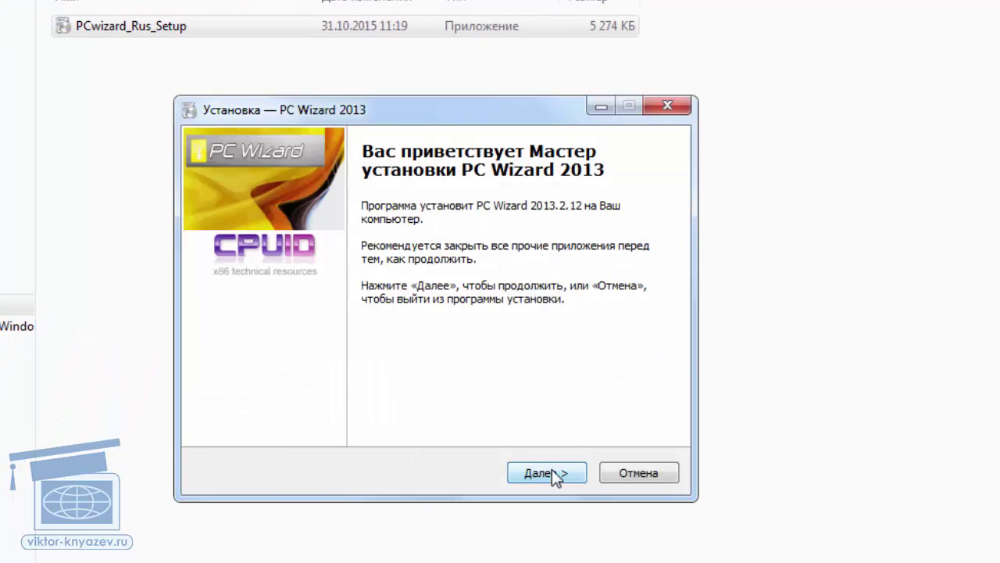
Proceed past the PC Wizard 2013 setup welcome page and accept the licence agreement.
left_click(551, 470)
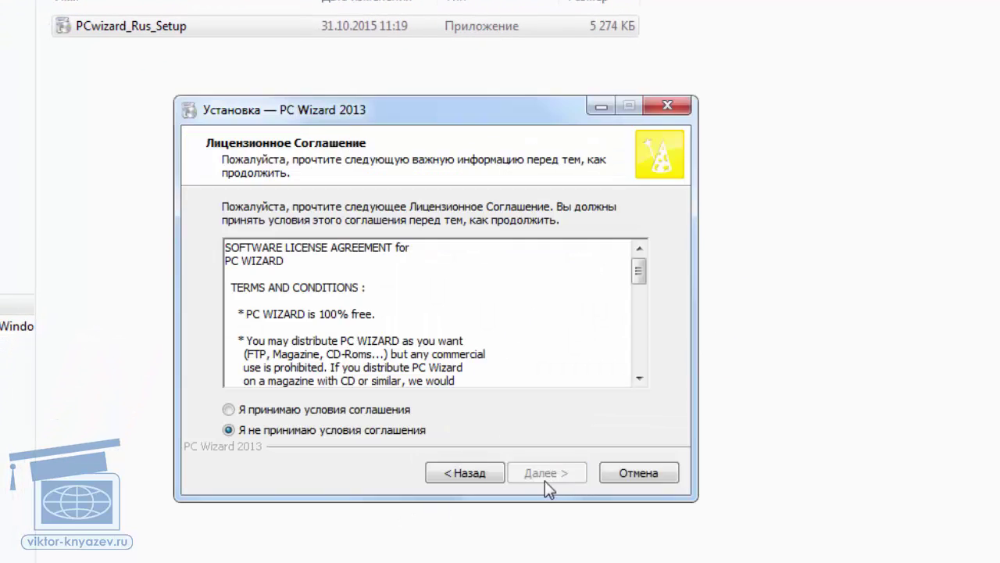
left_click(276, 410)
left_click(531, 472)
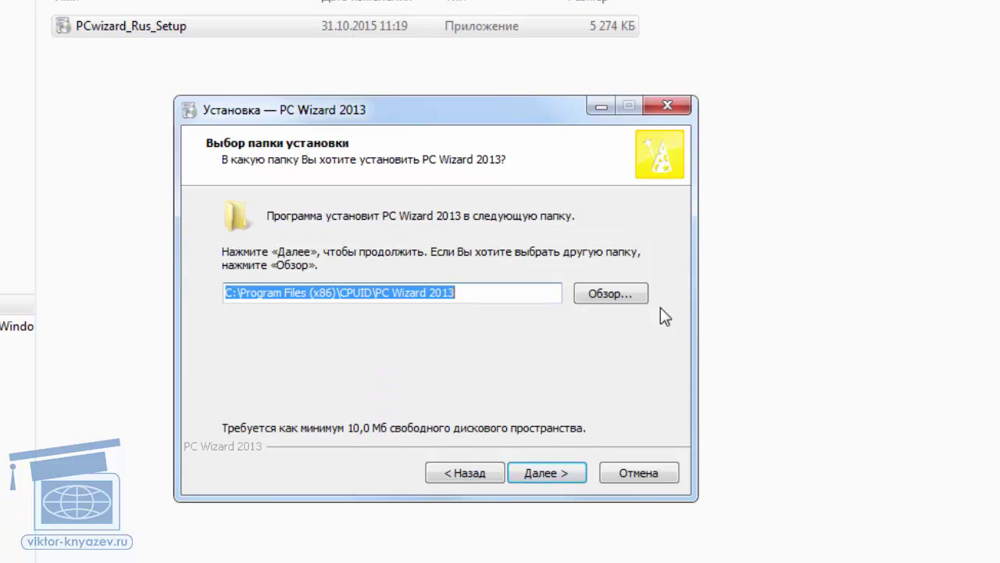
Keep the default installation folder, the full component set and the CPUID\PC Wizard 2013 Start menu folder.
left_click(547, 479)
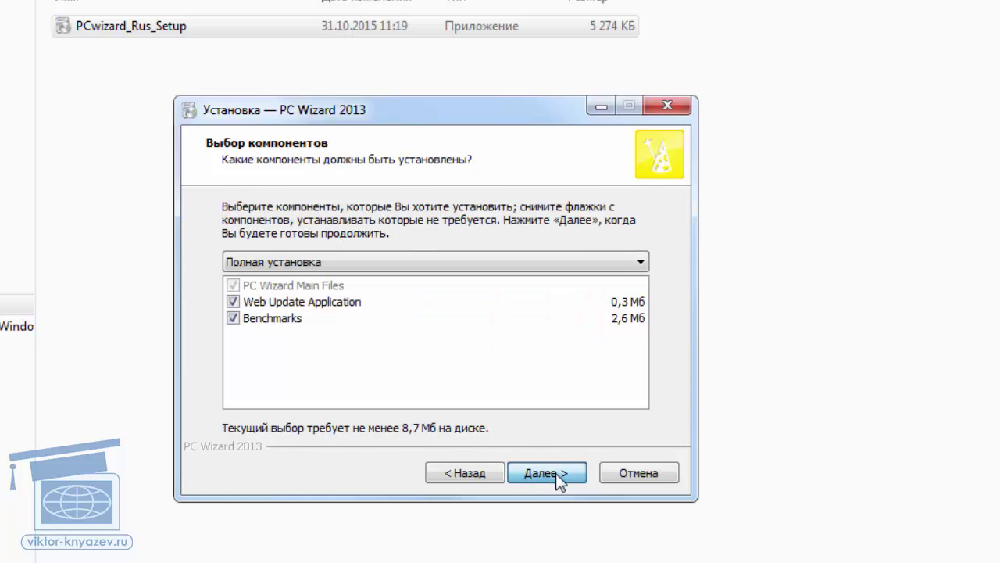
left_click(555, 472)
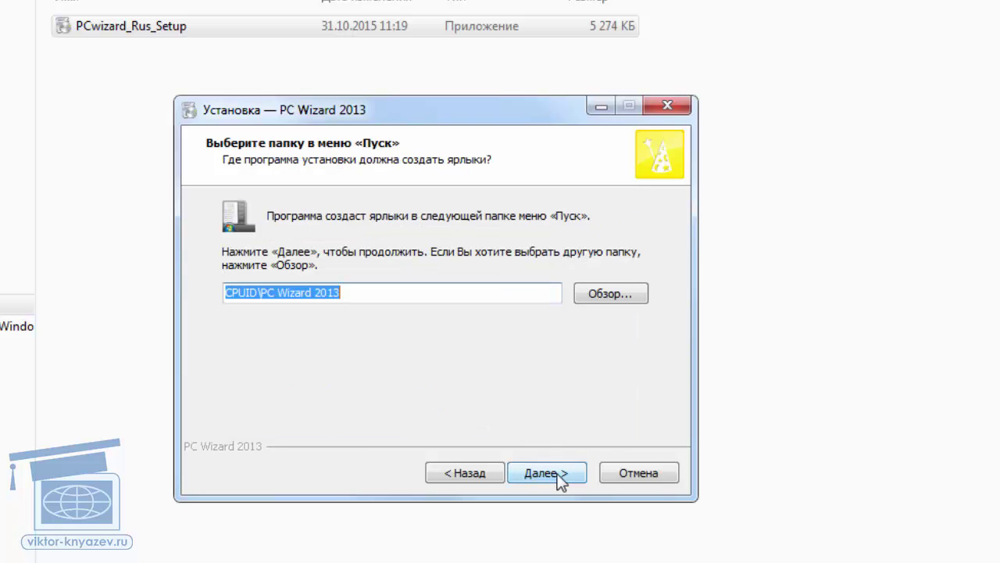
left_click(558, 475)
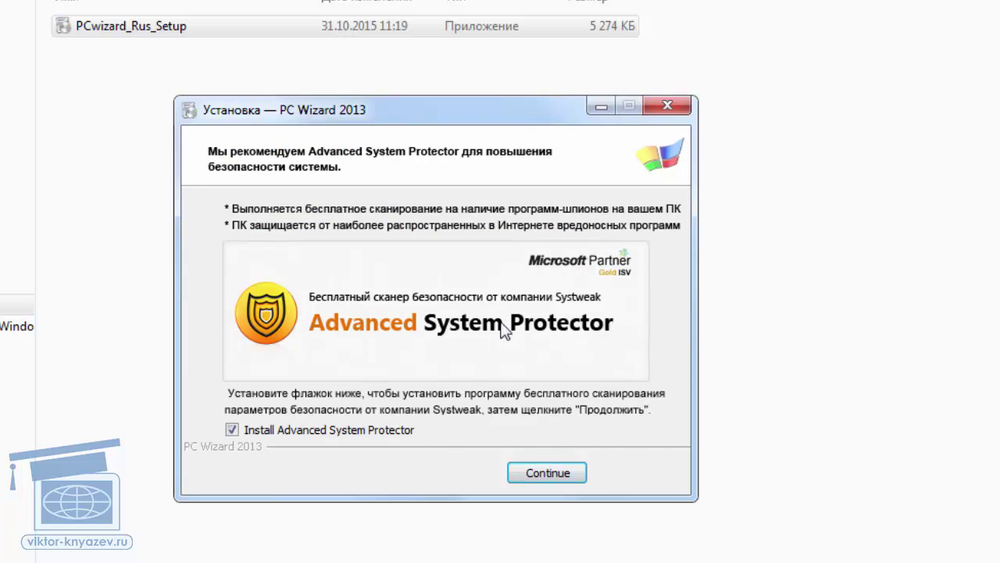
Decline the Advanced System Protector installation and keep the desktop icon for all users.
left_click(229, 431)
left_click(556, 479)
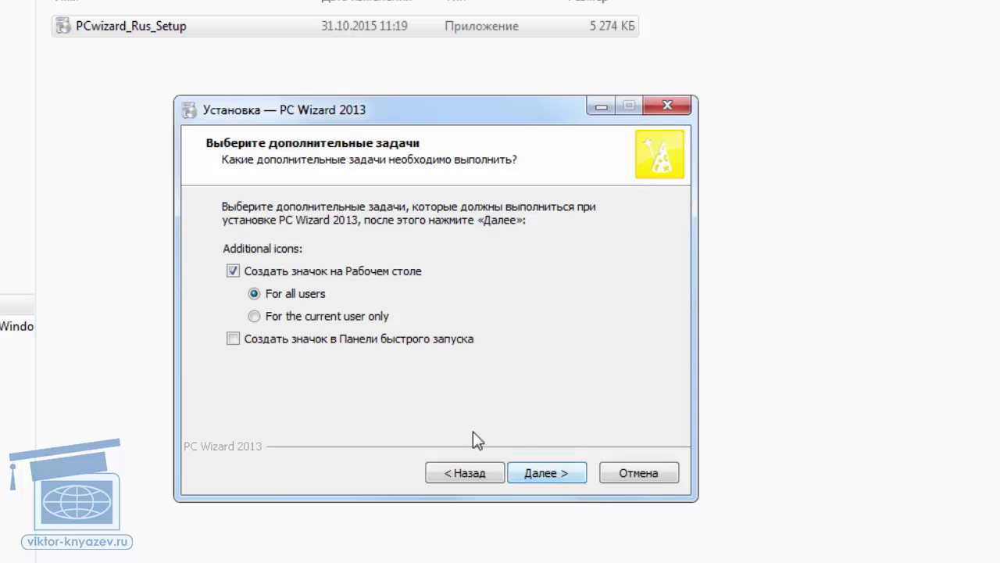
left_click(552, 476)
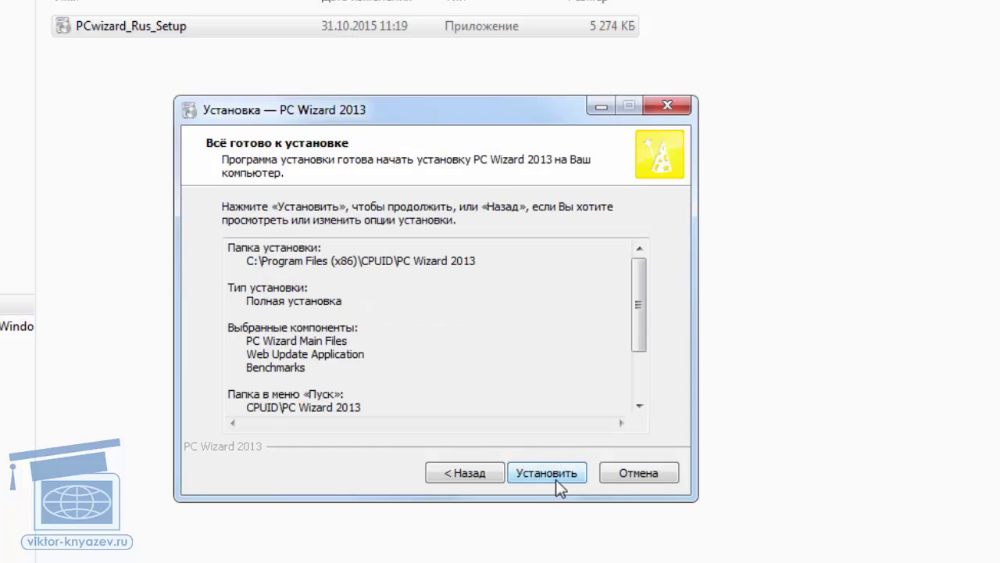
Install PC Wizard 2013 and finish the setup with the Improvments List disabled and the program set to launch.
left_click(561, 473)
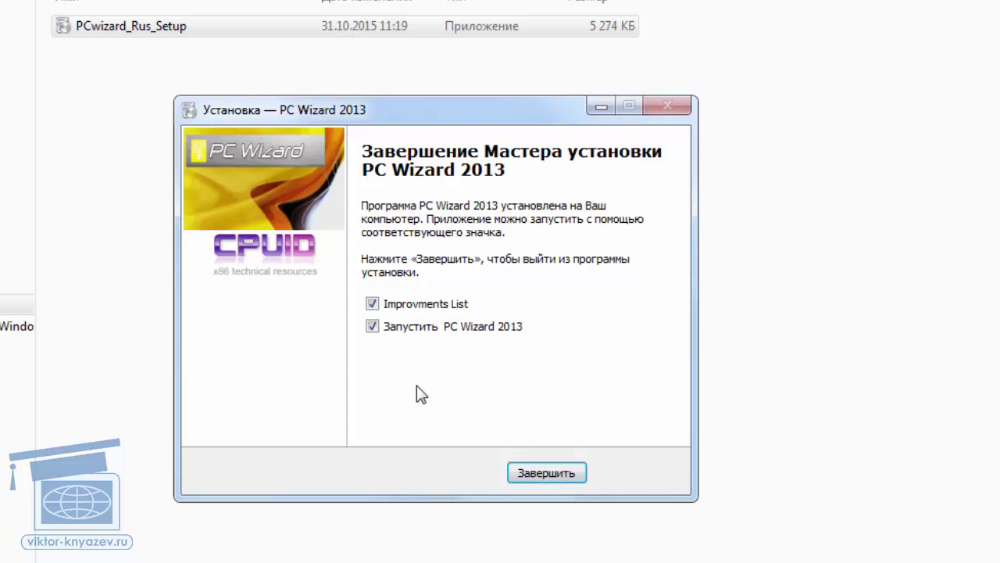
left_click(373, 305)
left_click(549, 473)
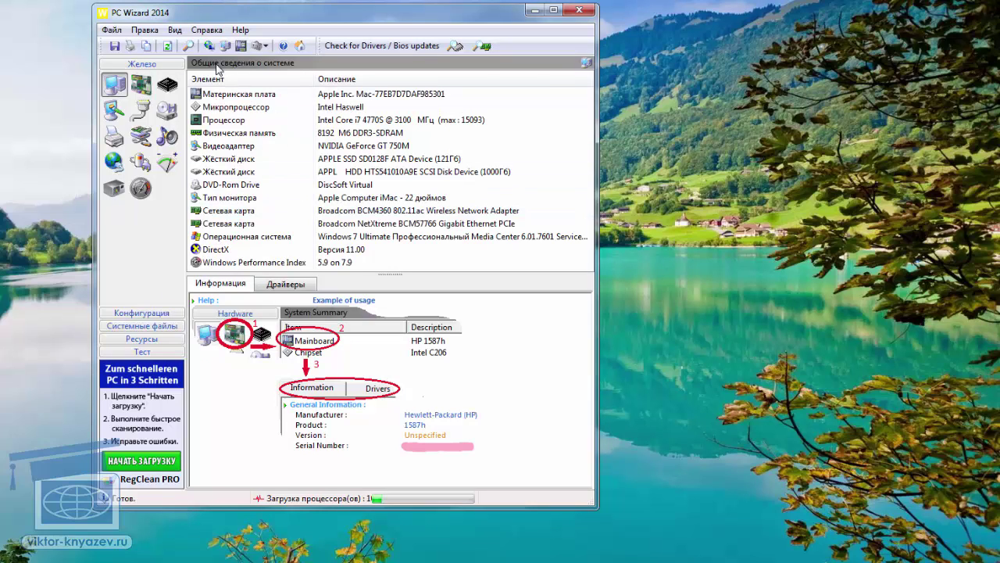
Enlarge the PC Wizard window in width and height and give the upper system summary list more room.
left_click_drag(600, 259, 739, 259)
left_click_drag(498, 508, 499, 561)
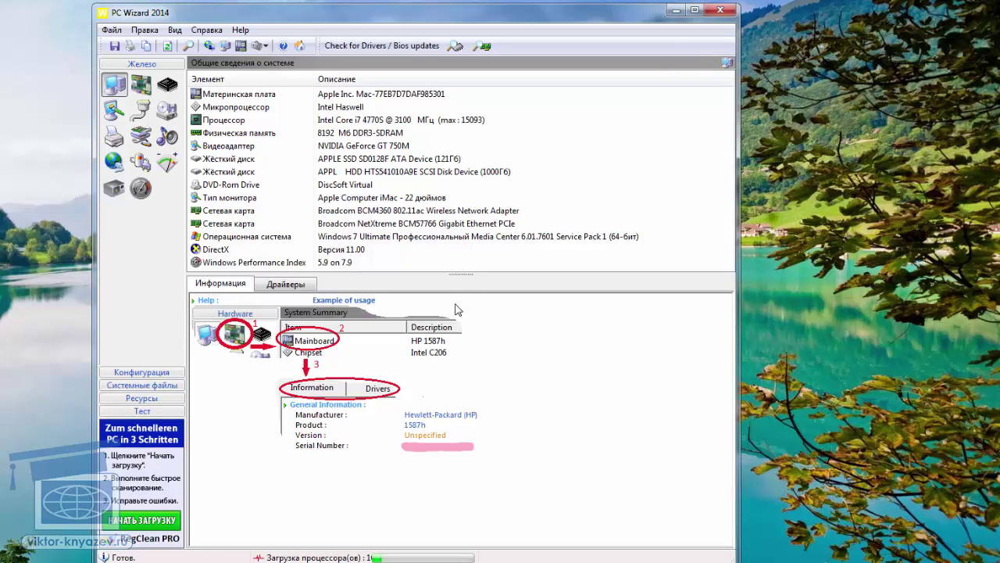
left_click_drag(461, 274, 457, 305)
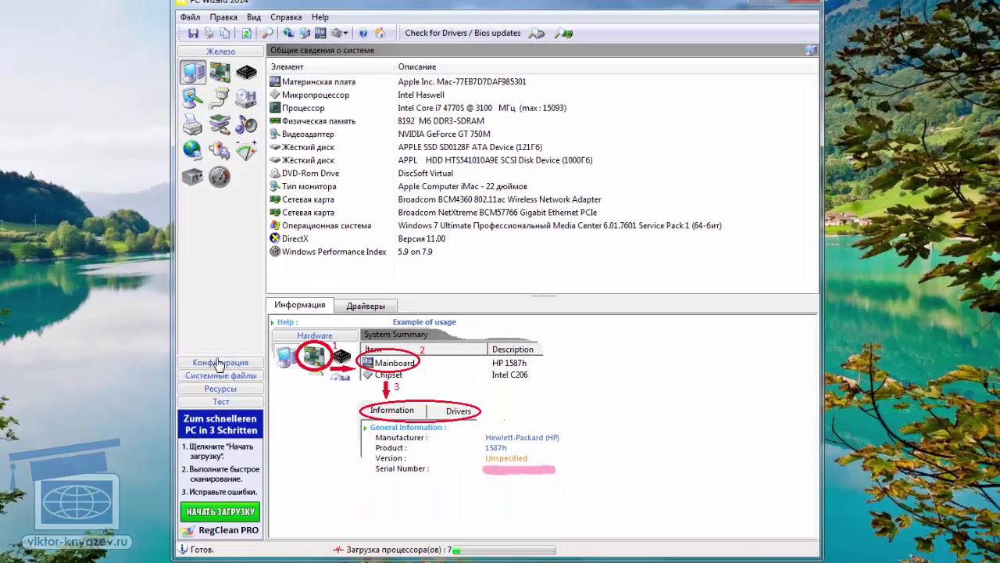
Examine the operating system, Internet and multimedia configuration details, and look through the resources and test categories.
left_click(219, 362)
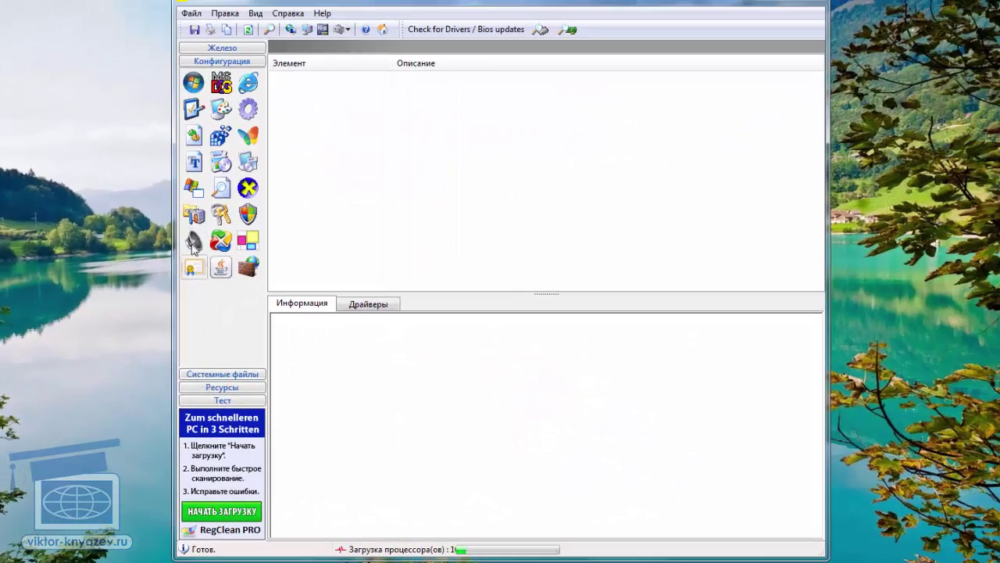
left_click(193, 82)
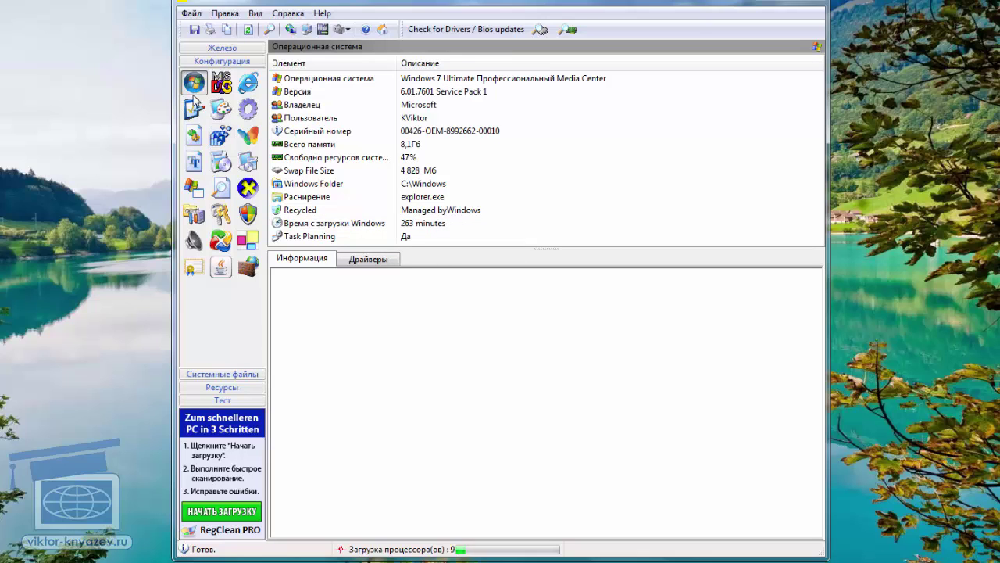
left_click(248, 84)
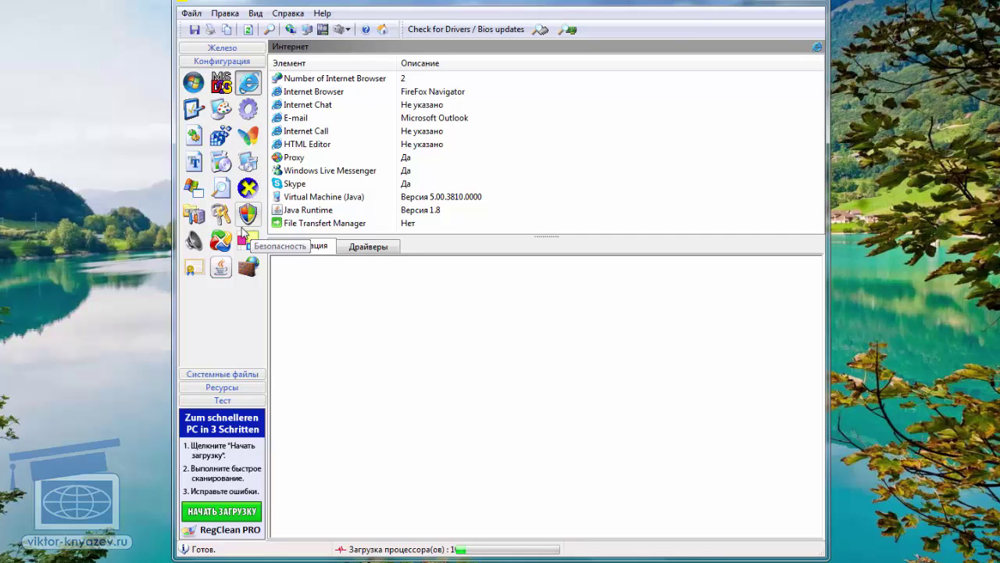
left_click(192, 243)
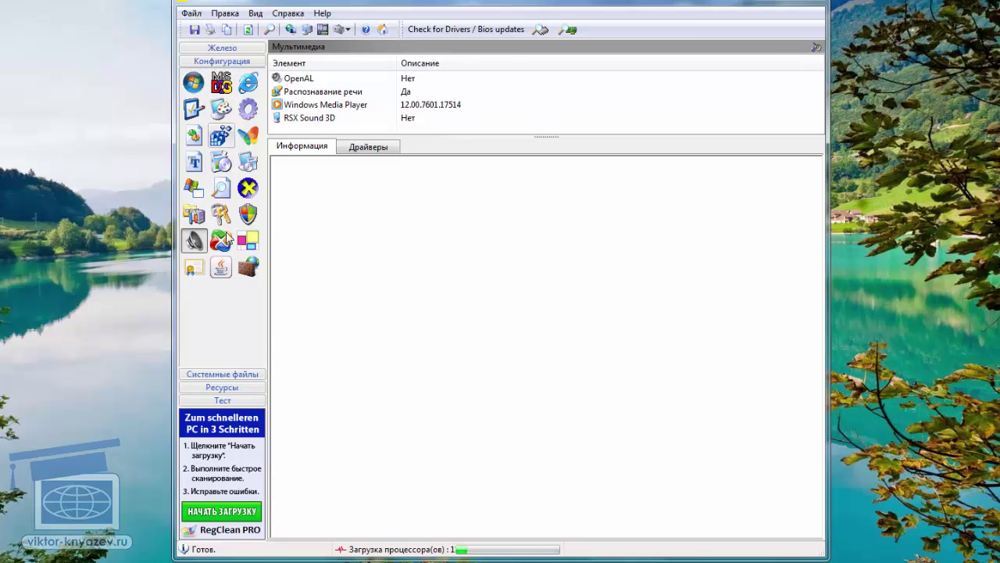
left_click(224, 387)
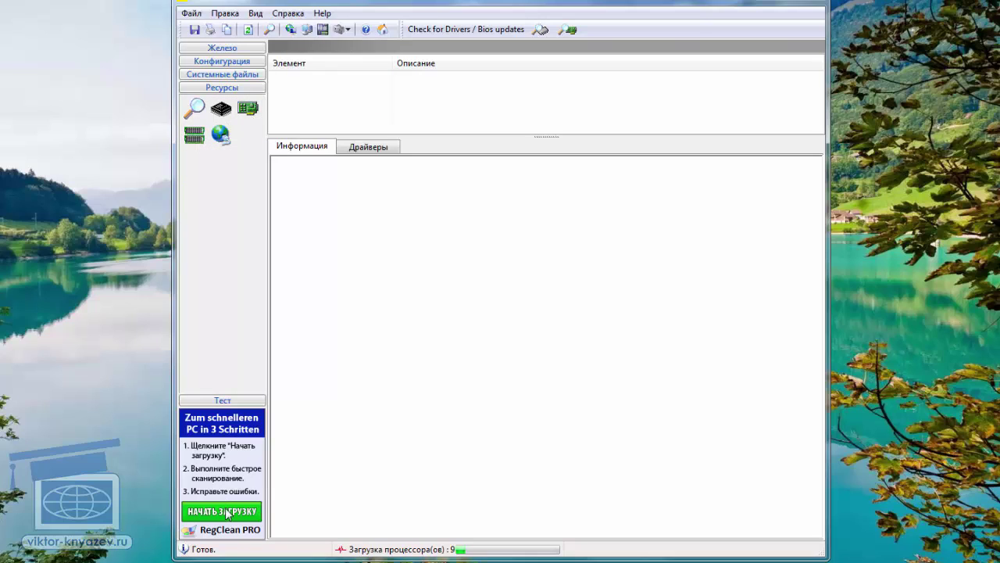
left_click(222, 400)
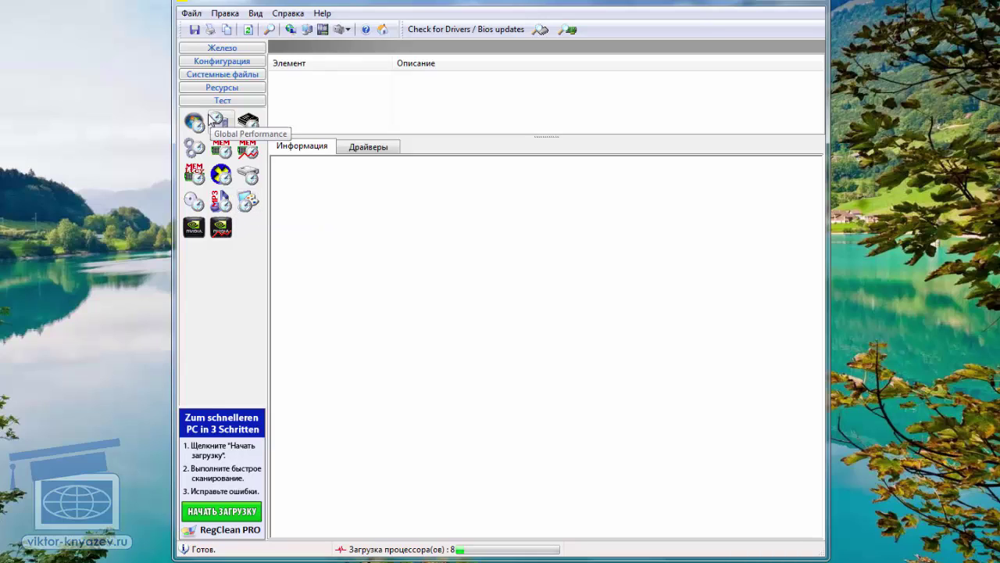
Return to the hardware category and examine the motherboard, processor and video details.
left_click(201, 49)
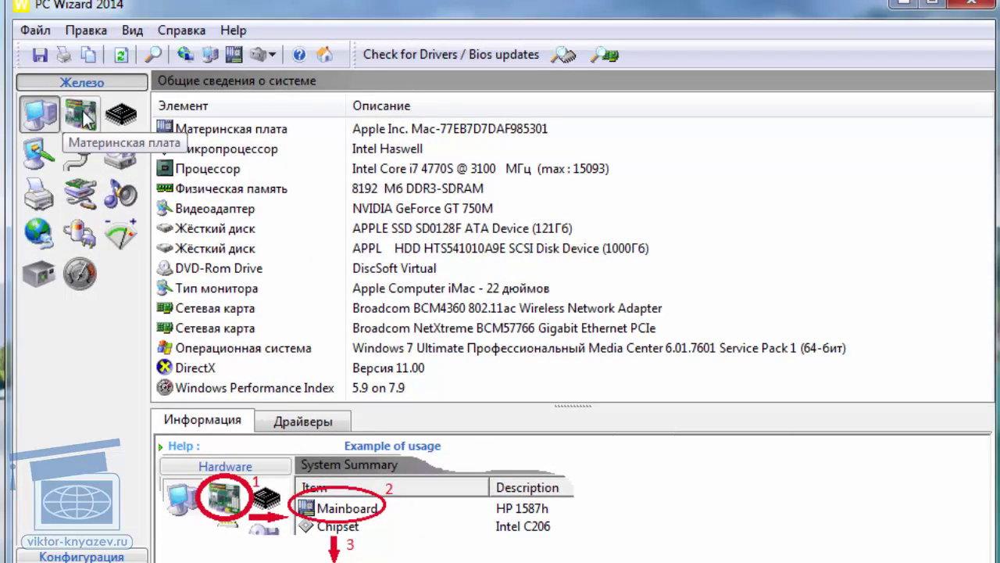
left_click(83, 110)
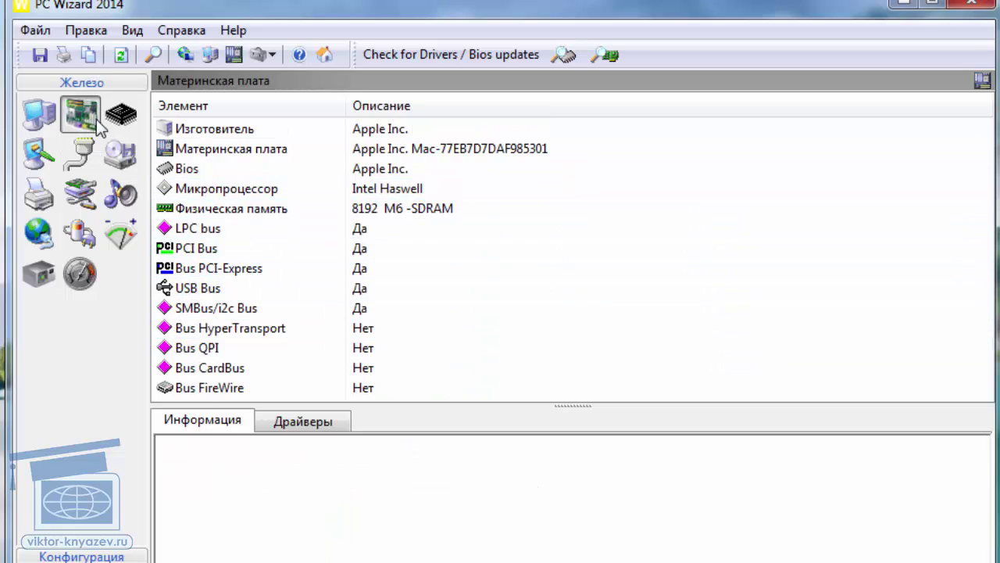
left_click(122, 119)
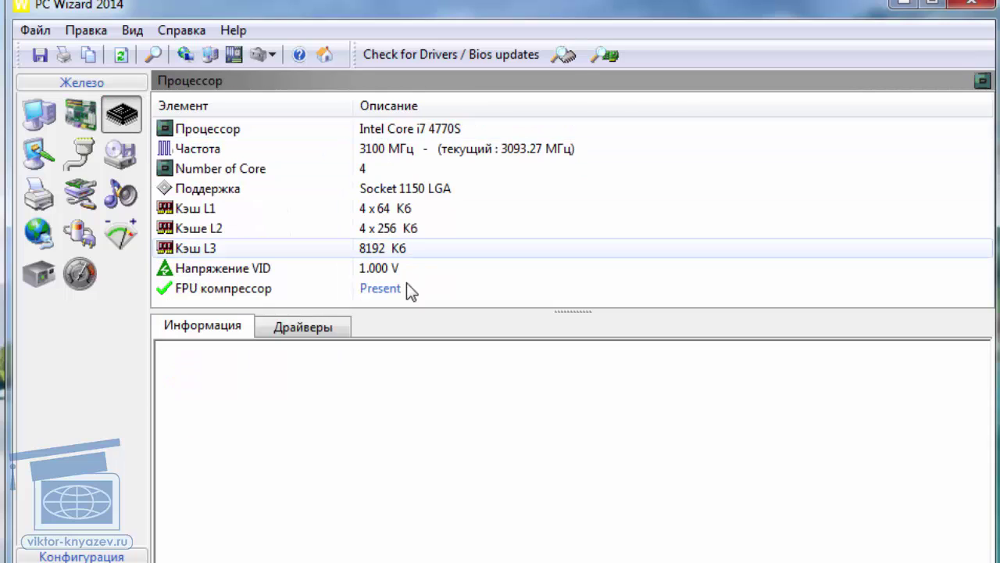
left_click(36, 154)
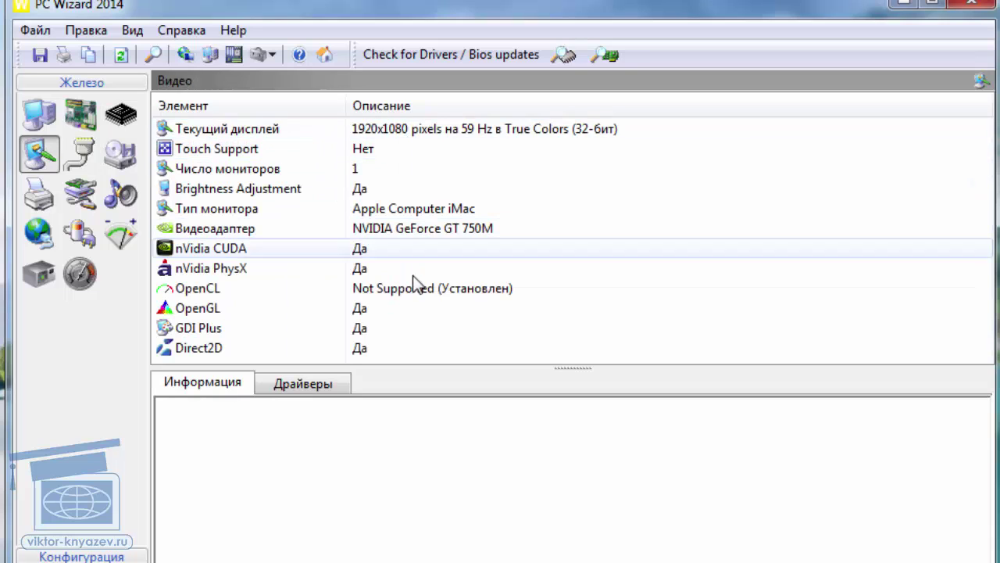